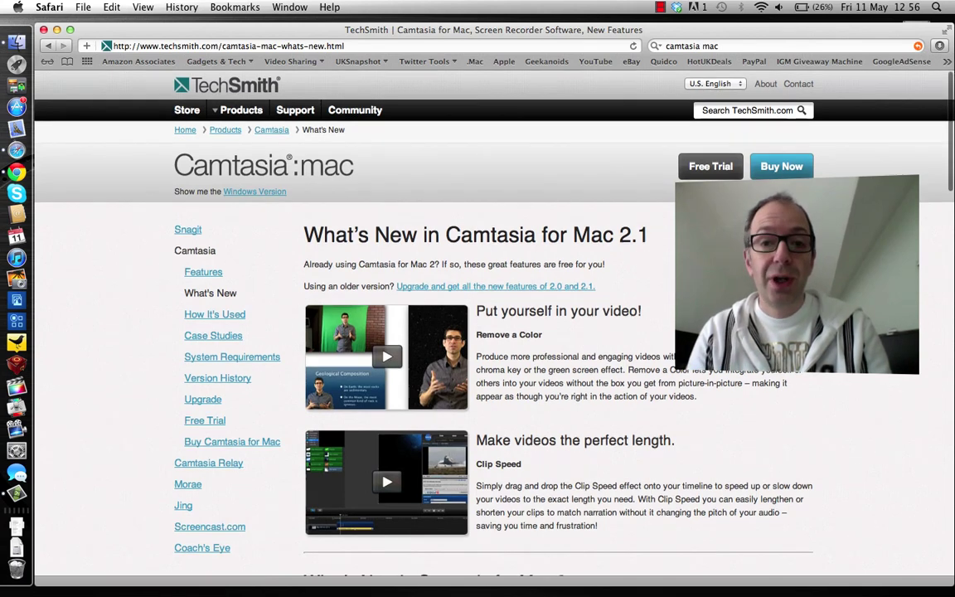
# Select the screen-recording clip, the webcam picture-in-picture clip, then the screen recording again
pyautogui.scroll(-2, 489, 331)
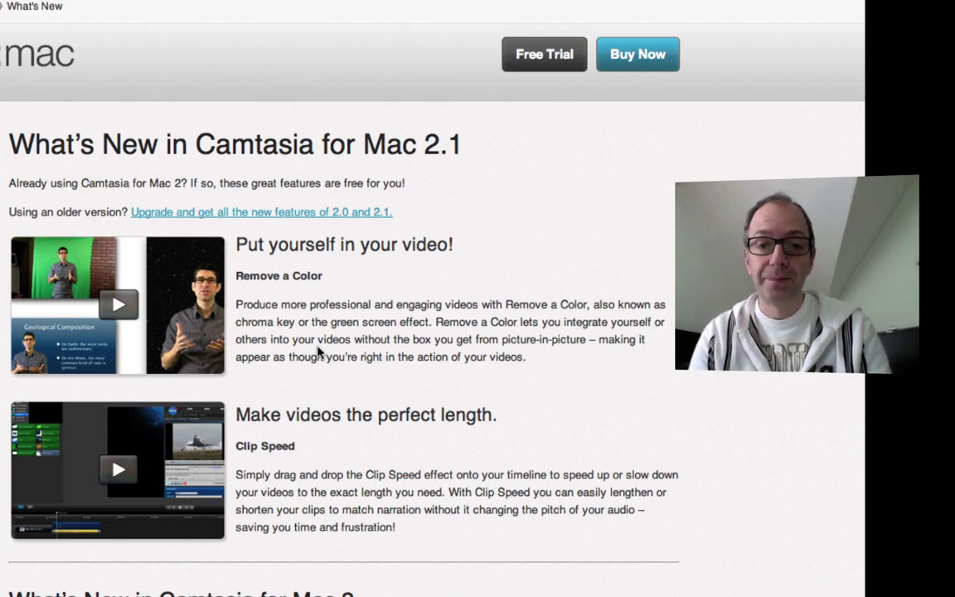
pyautogui.scroll(-1, 294, 419)
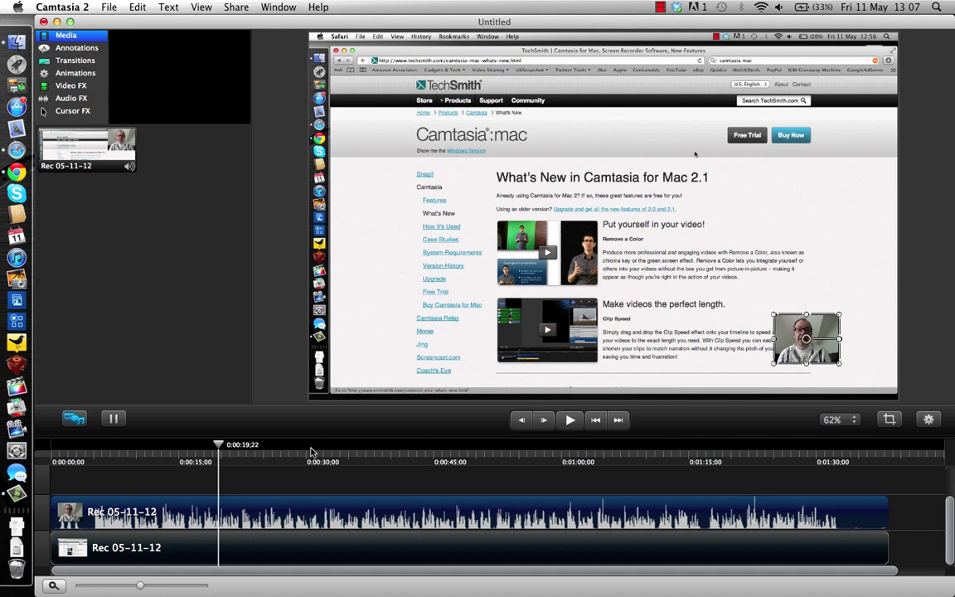
pyautogui.click(249, 551)
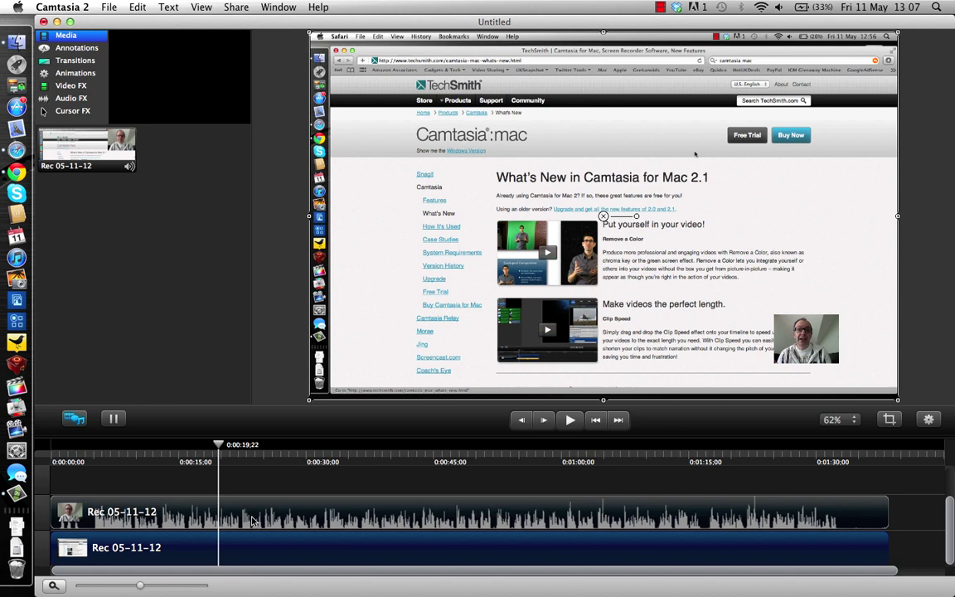
pyautogui.click(253, 521)
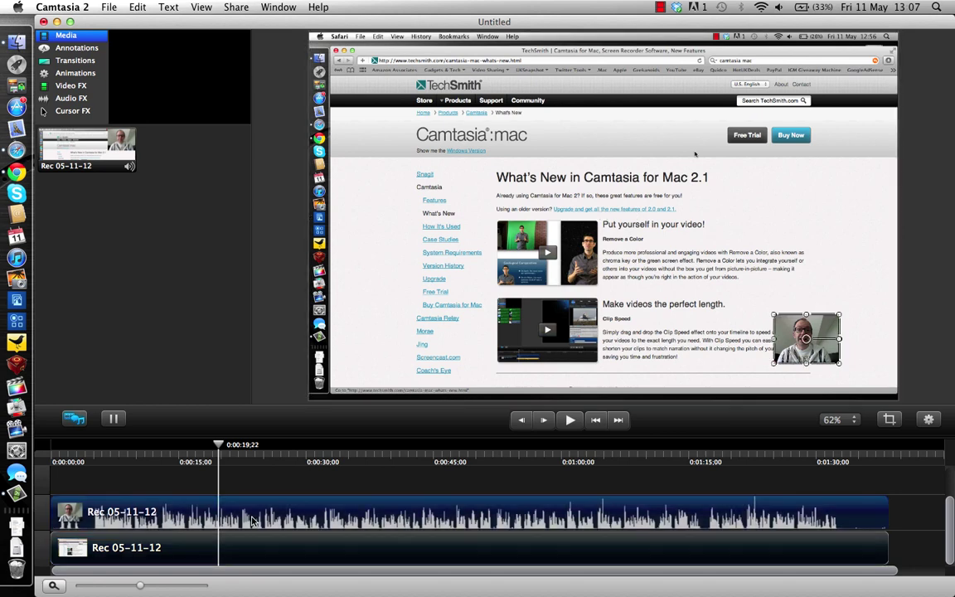
pyautogui.click(247, 557)
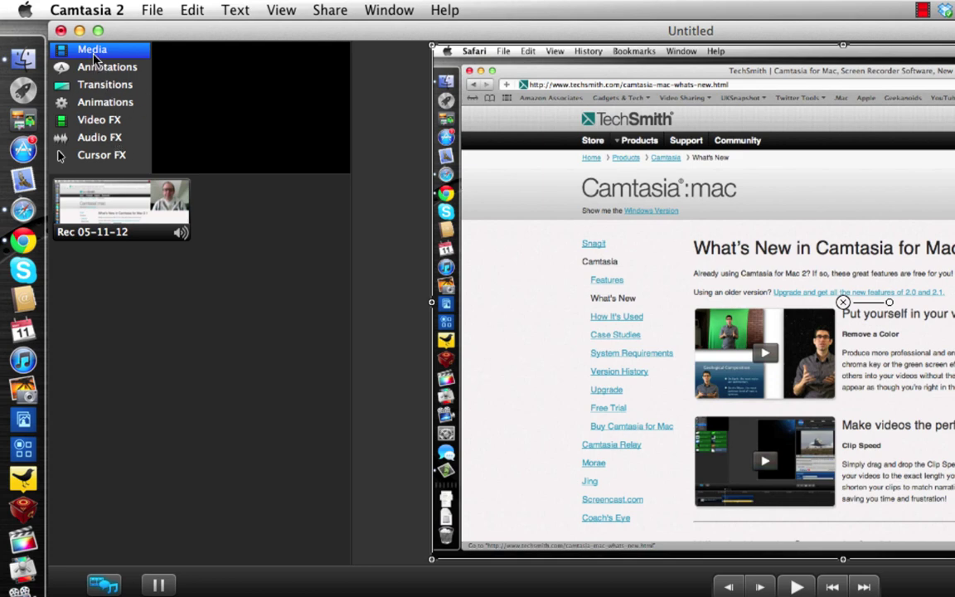
# Preview the recorded clip, then browse the plain text and speech-bubble callout annotation styles
pyautogui.click(113, 215)
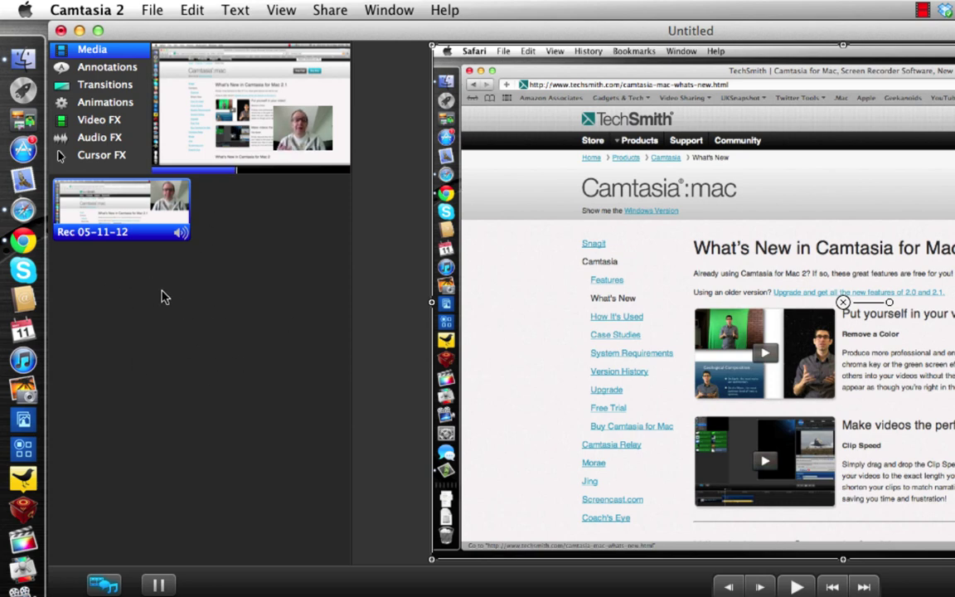
pyautogui.click(101, 73)
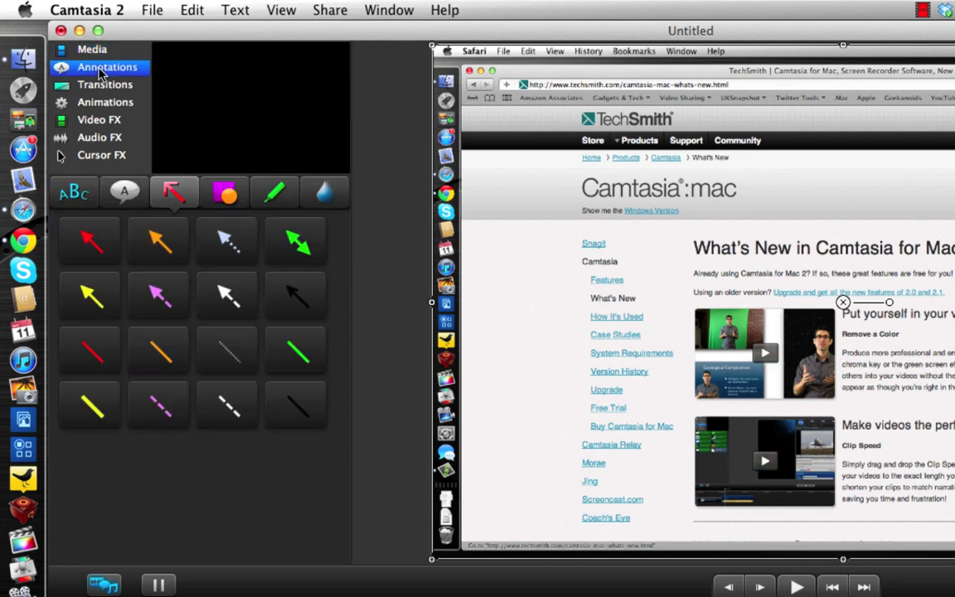
pyautogui.click(80, 190)
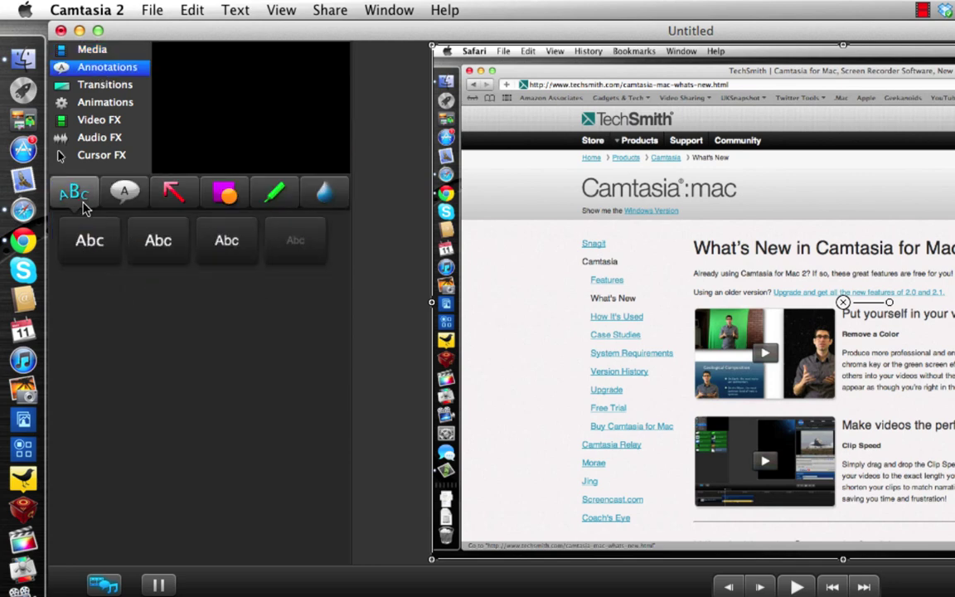
pyautogui.click(121, 202)
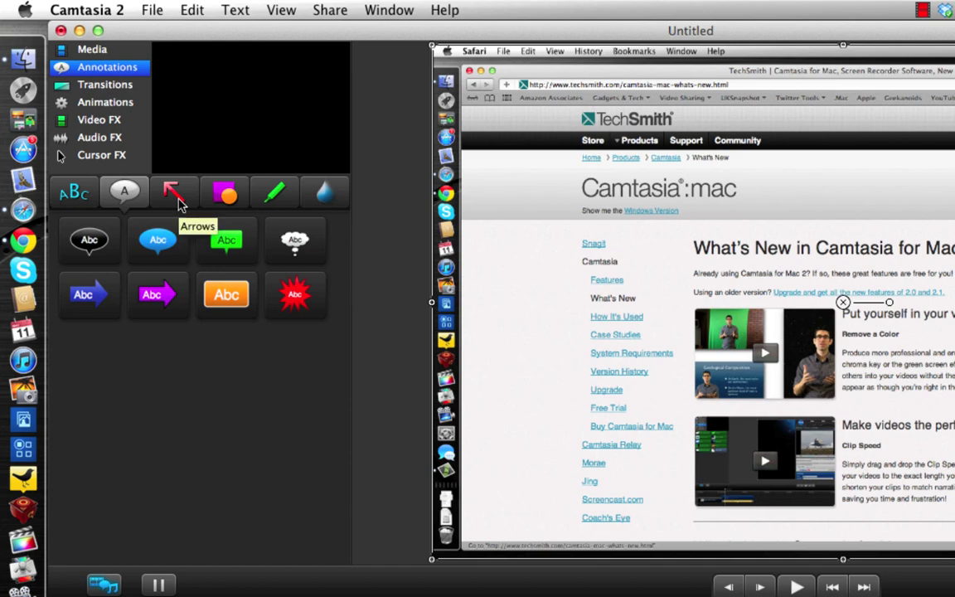
# Add the first plain Abc text annotation to the timeline above the recording clips
pyautogui.click(72, 189)
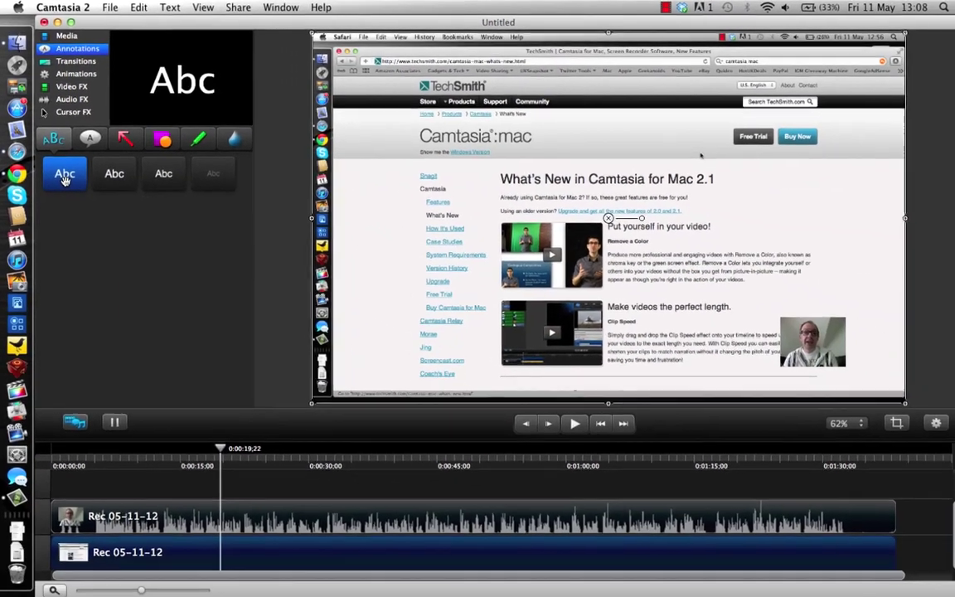
pyautogui.moveTo(90, 240); pyautogui.dragTo(323, 596)
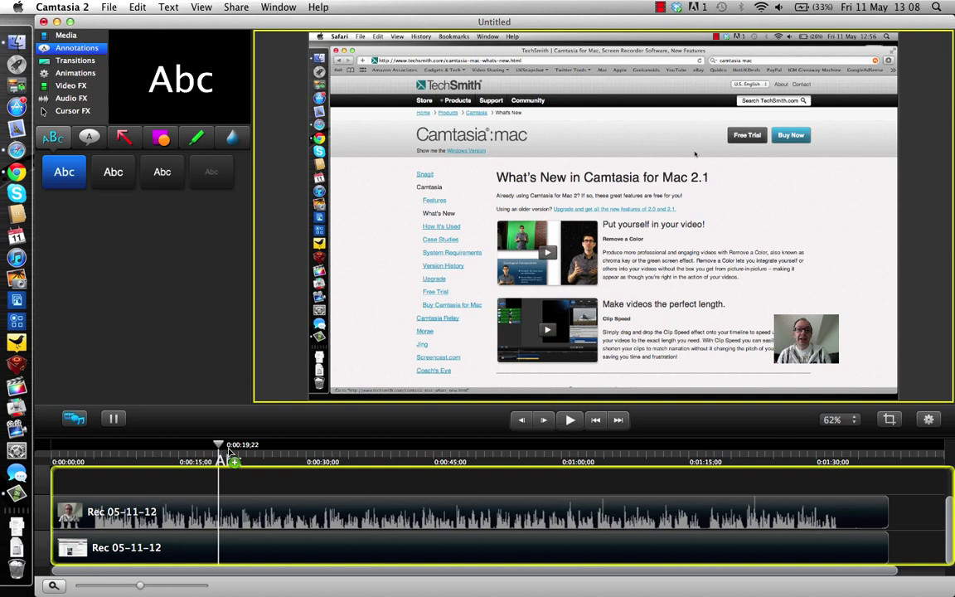
pyautogui.moveTo(230, 452); pyautogui.dragTo(243, 483)
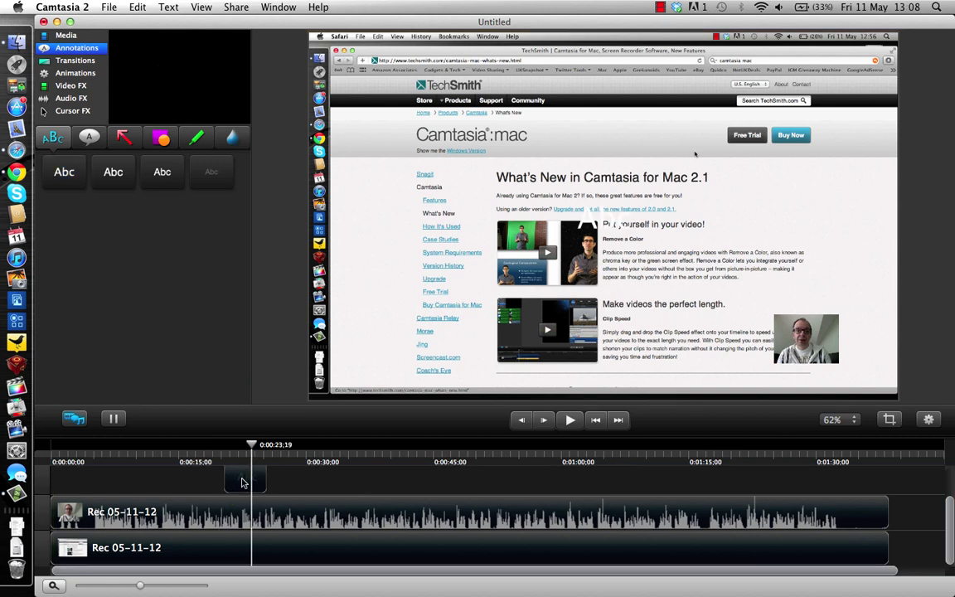
# Change the callout text to 'Camtasia version 2.1' and move it up over the page header
pyautogui.doubleClick(592, 226)
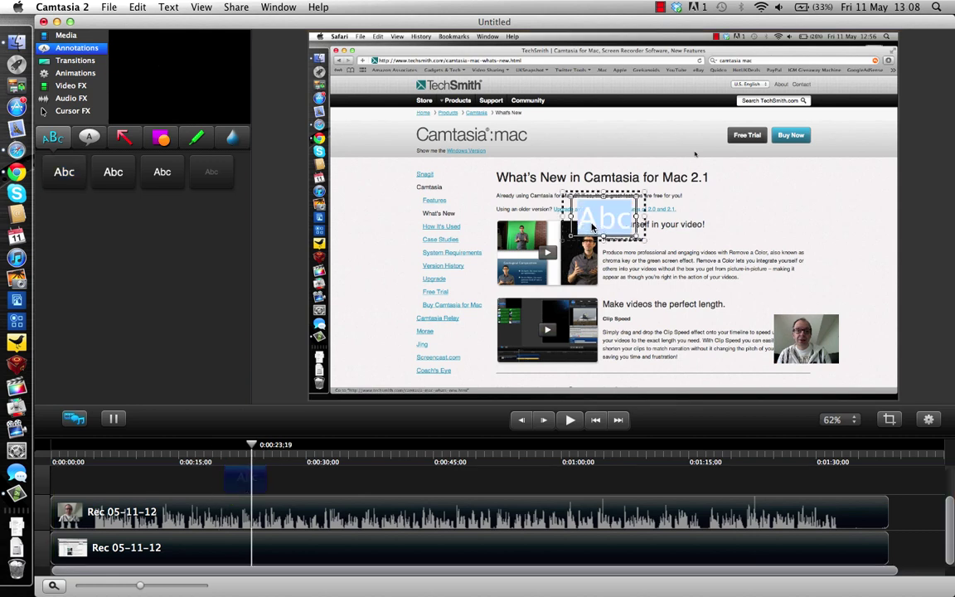
pyautogui.write('Upgrade here')
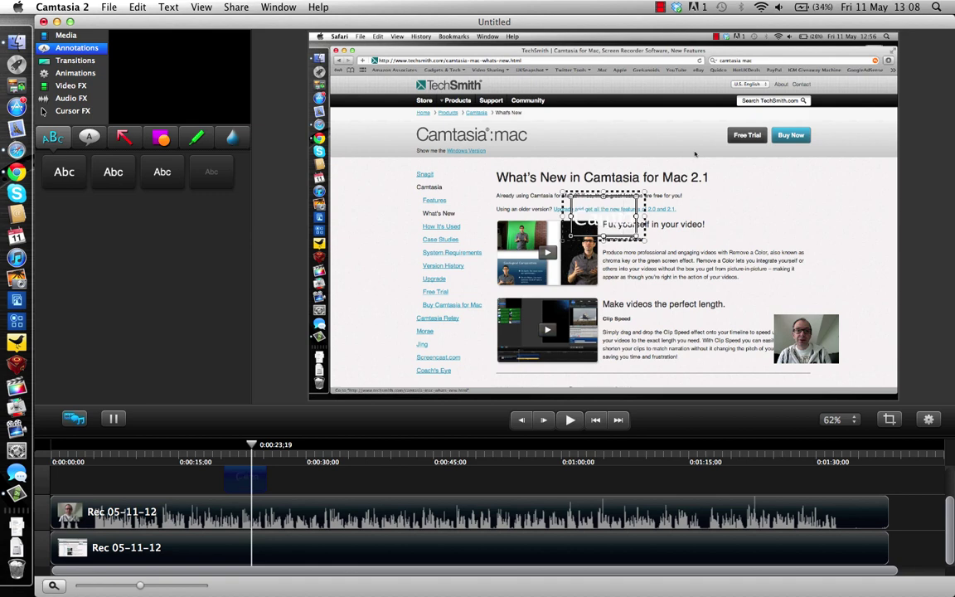
pyautogui.write(' a ve')
pyautogui.click(690, 224)
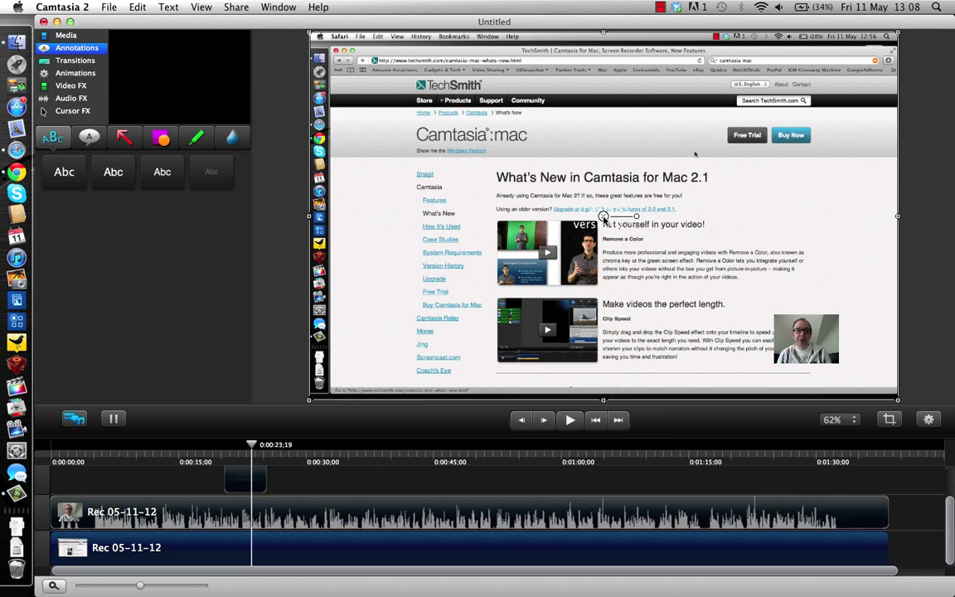
pyautogui.moveTo(602, 217); pyautogui.dragTo(603, 148)
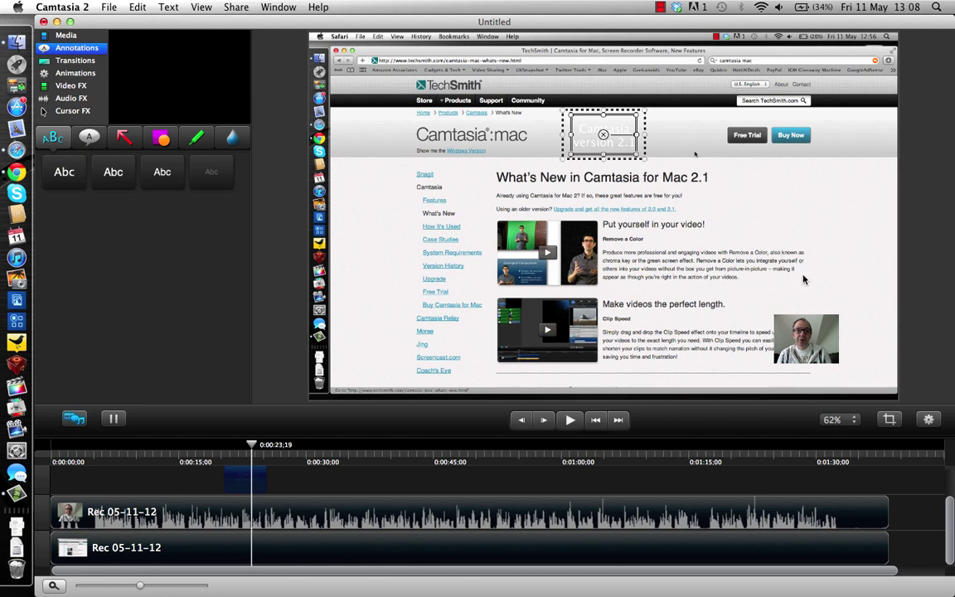
# Make the callout text orange Arial Black at size 41 and nudge it slightly right
pyautogui.click(929, 419)
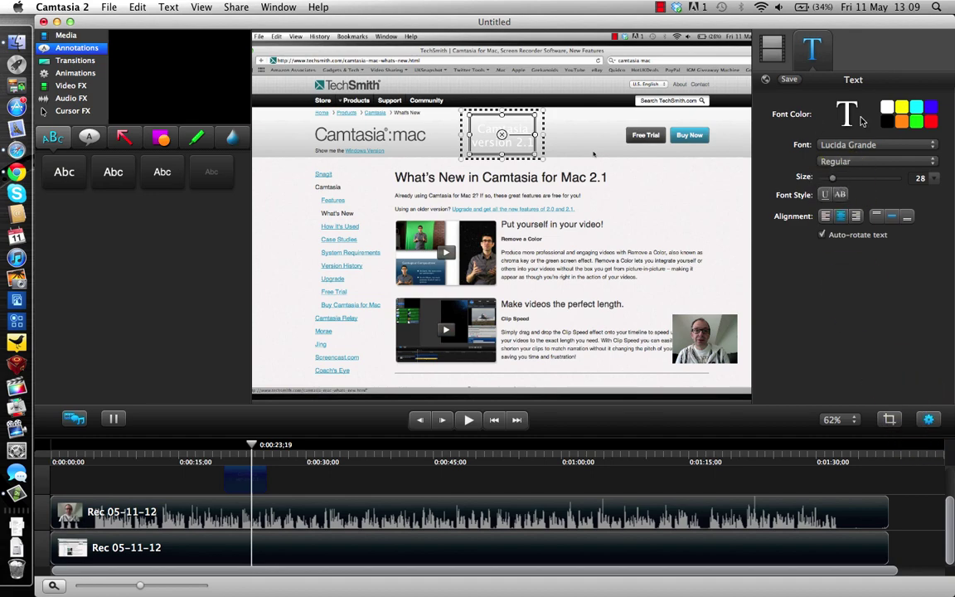
pyautogui.click(902, 121)
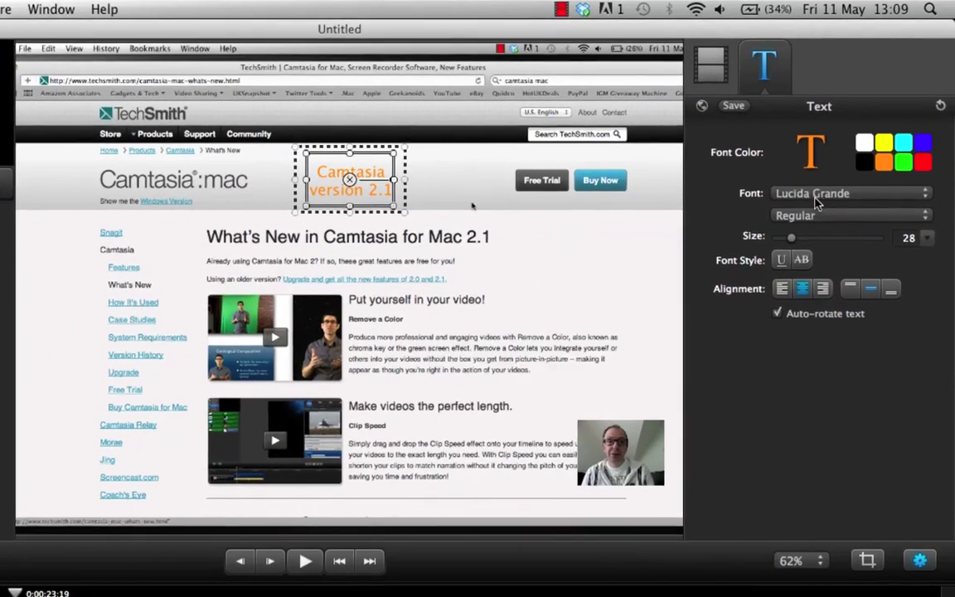
pyautogui.click(856, 145)
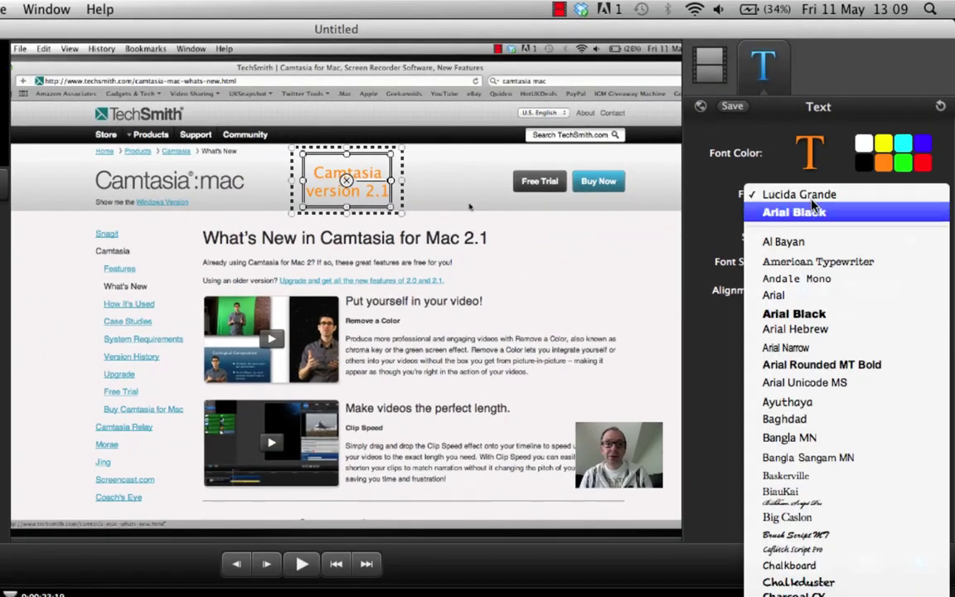
pyautogui.click(795, 212)
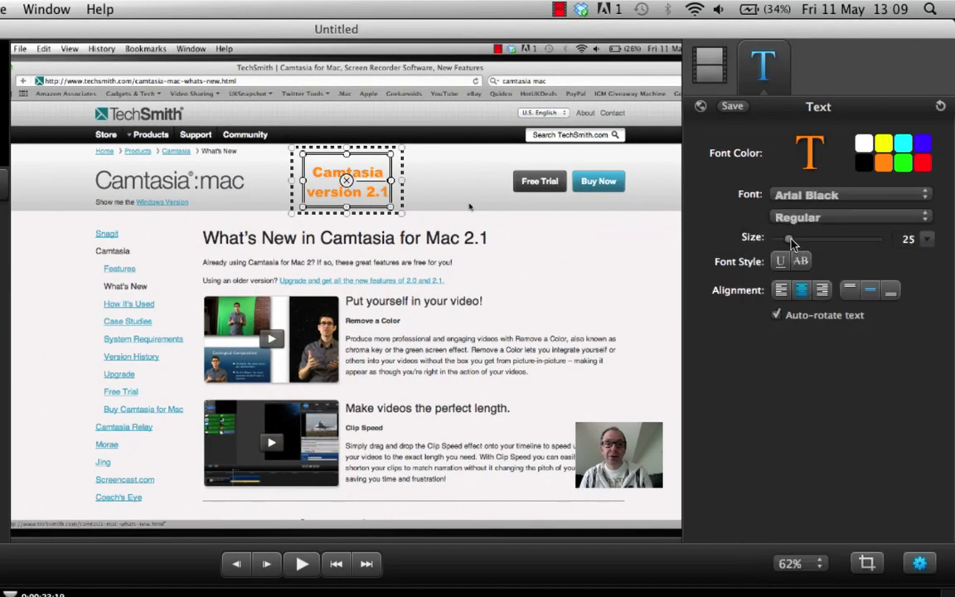
pyautogui.moveTo(789, 241); pyautogui.dragTo(802, 239)
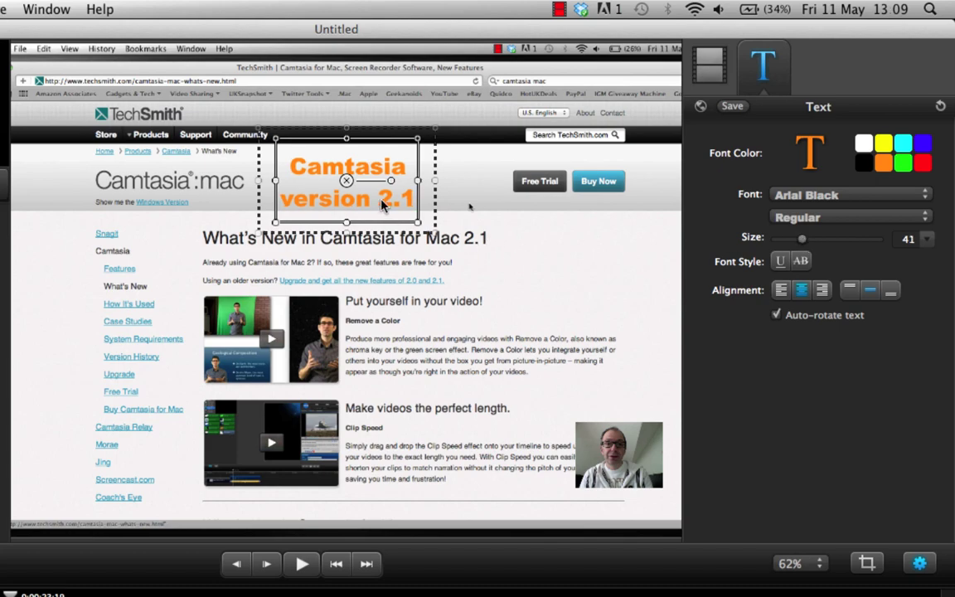
pyautogui.moveTo(382, 205); pyautogui.dragTo(403, 202)
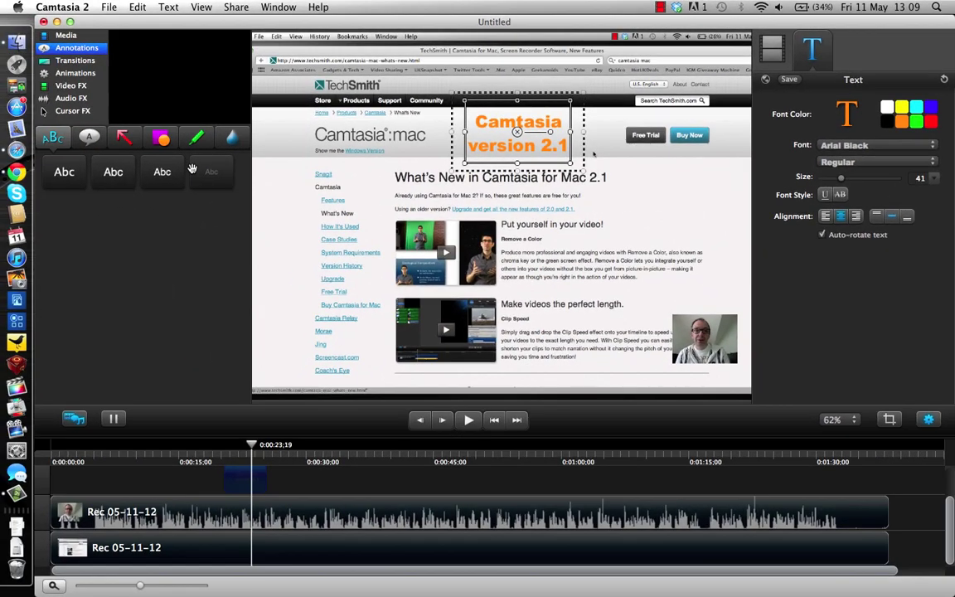
# Add an orange arrow angled at Remove a Color and lengthen it slightly
pyautogui.click(124, 139)
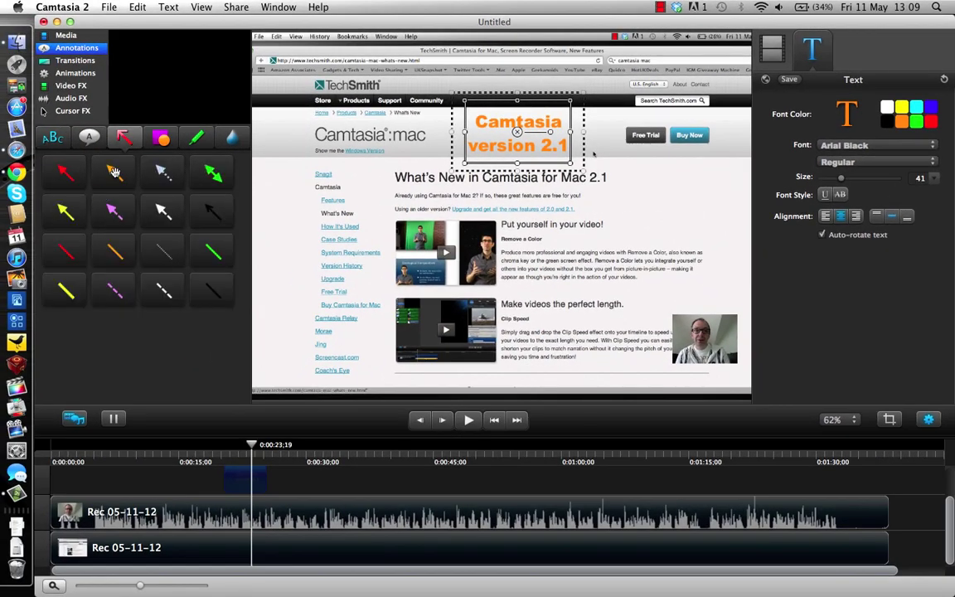
pyautogui.moveTo(114, 172)
pyautogui.mouseDown()
pyautogui.moveTo(170, 75)
pyautogui.moveTo(373, 245)
pyautogui.moveTo(586, 224)
pyautogui.moveTo(605, 246)
pyautogui.mouseUp()
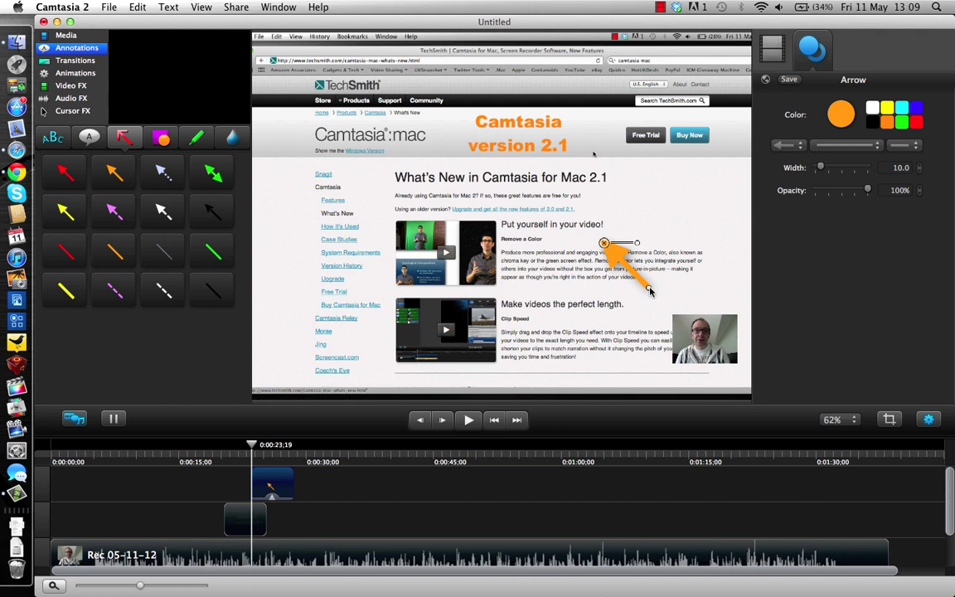
pyautogui.moveTo(649, 290)
pyautogui.mouseDown()
pyautogui.moveTo(660, 233)
pyautogui.moveTo(614, 241)
pyautogui.mouseUp()
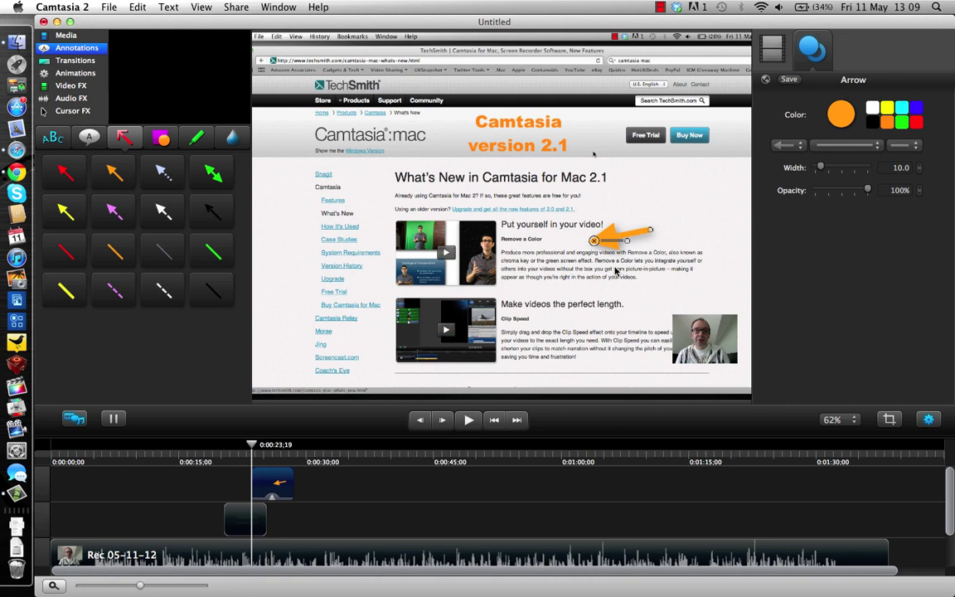
pyautogui.moveTo(651, 232); pyautogui.dragTo(659, 231)
# Play back the annotations from about 19 seconds, then stop playback
pyautogui.click(282, 452)
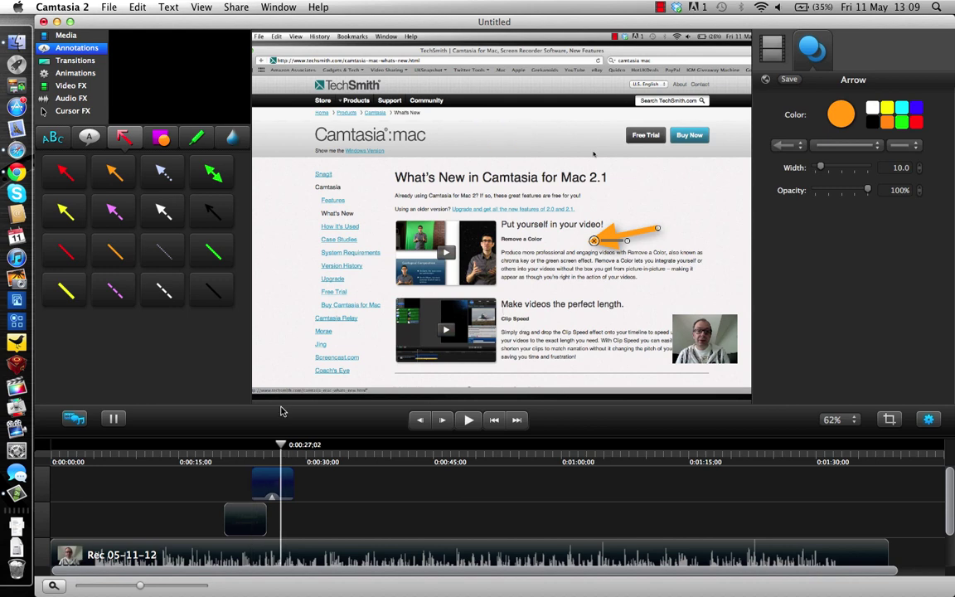
pyautogui.click(213, 458)
pyautogui.press('space')
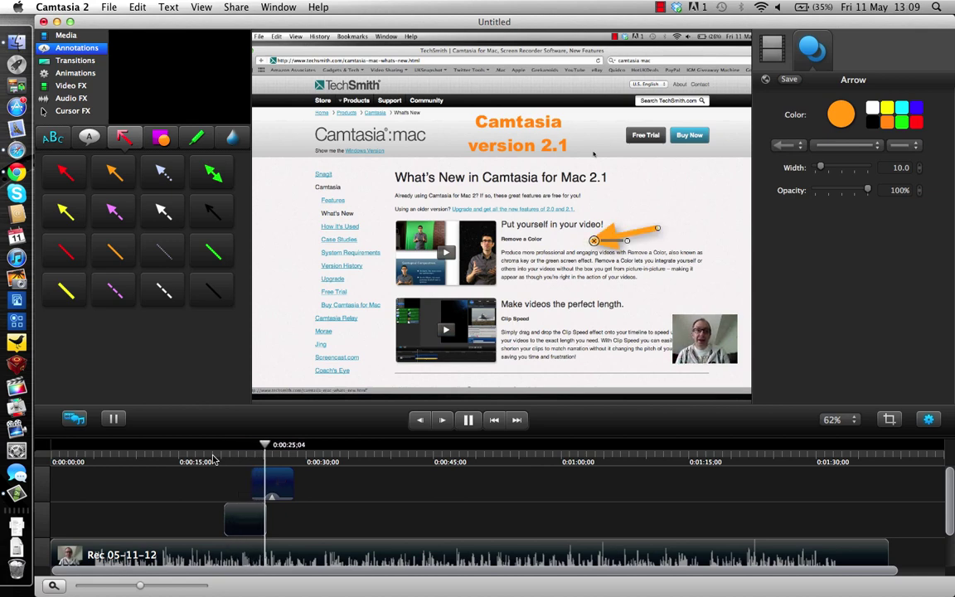
pyautogui.press('space')
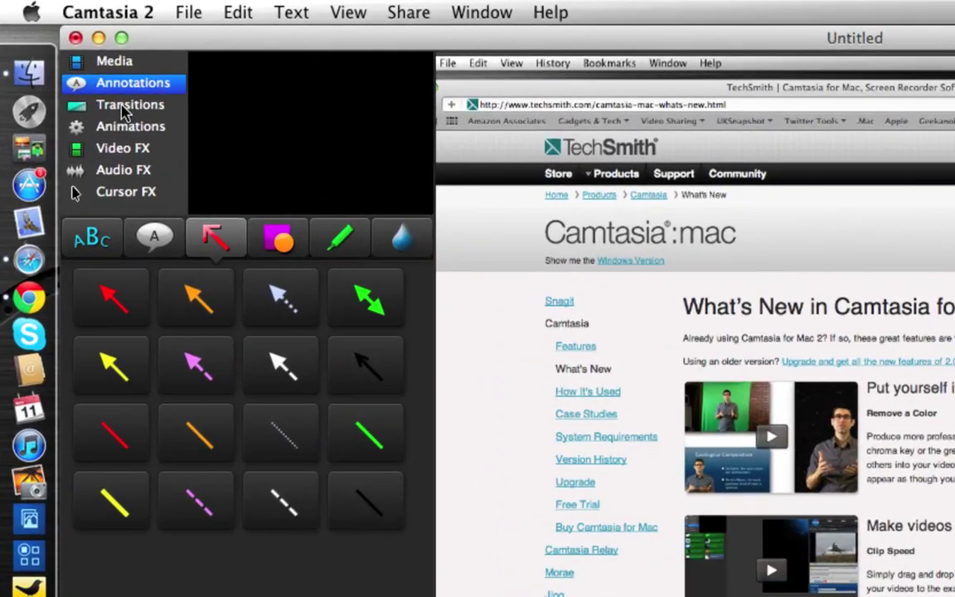
# Preview the Fade In/Out, Rotate In/Out and Zoom In/Out transitions, then show the animation presets
pyautogui.click(72, 64)
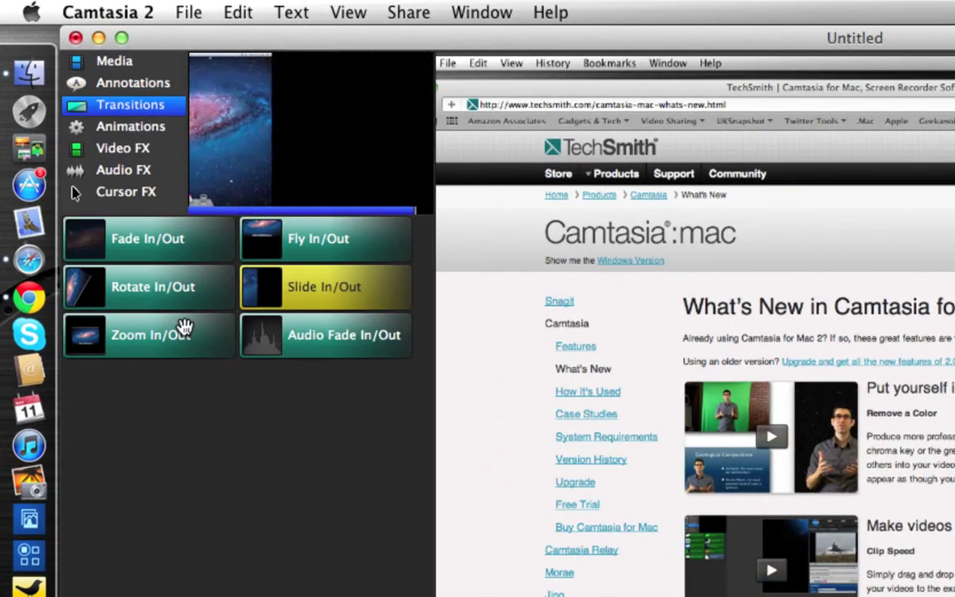
pyautogui.click(156, 246)
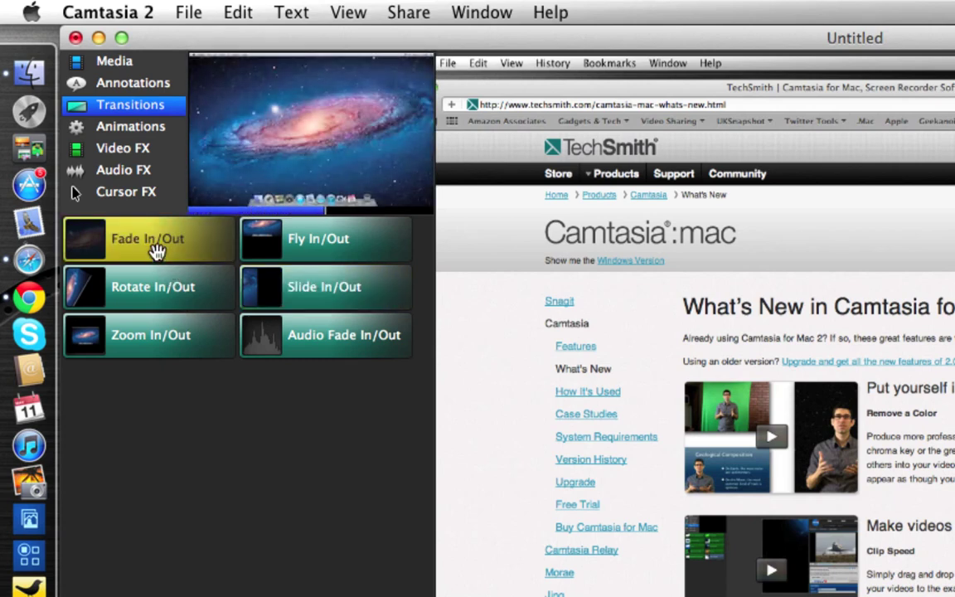
pyautogui.click(154, 295)
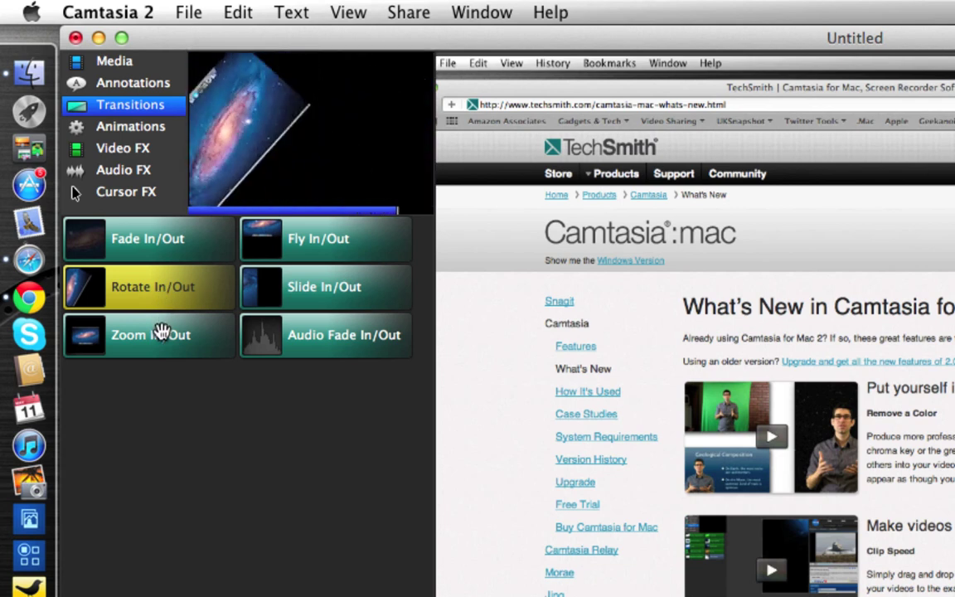
pyautogui.click(161, 333)
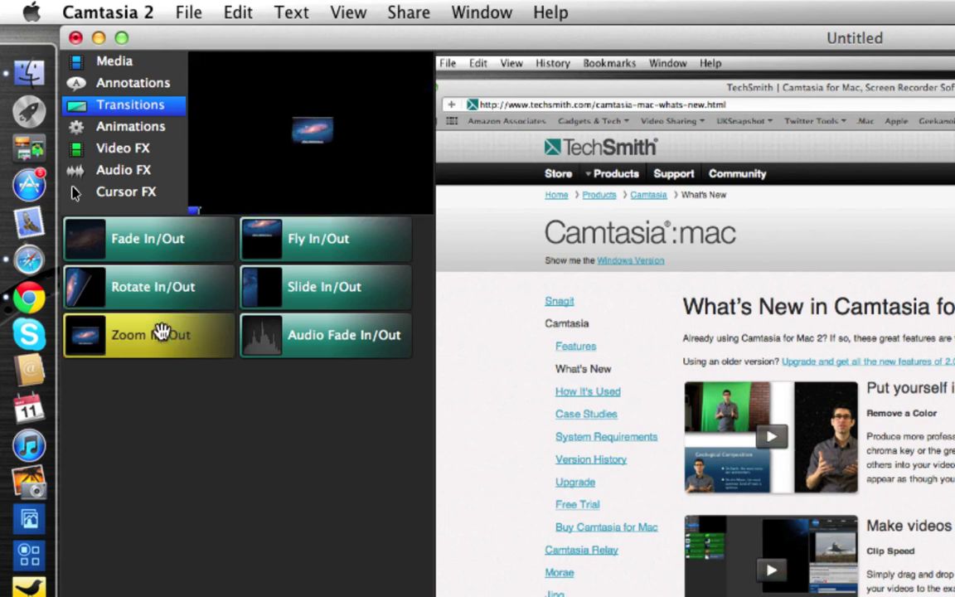
pyautogui.click(130, 131)
# Preview the Blank, Fade Out, Scale To 100%, Tilt Left and SmartFocus animations, then show Video FX
pyautogui.click(131, 238)
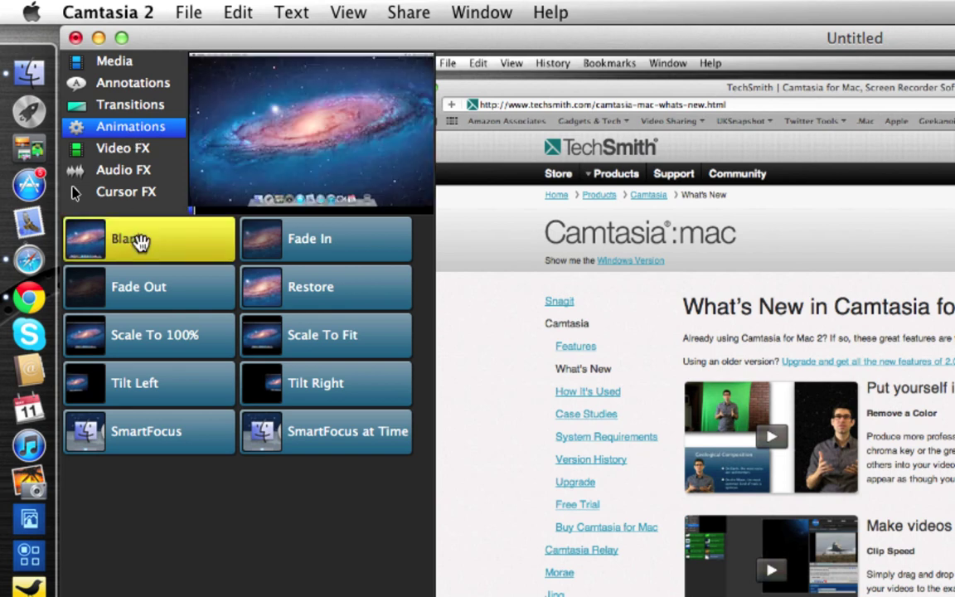
pyautogui.click(140, 292)
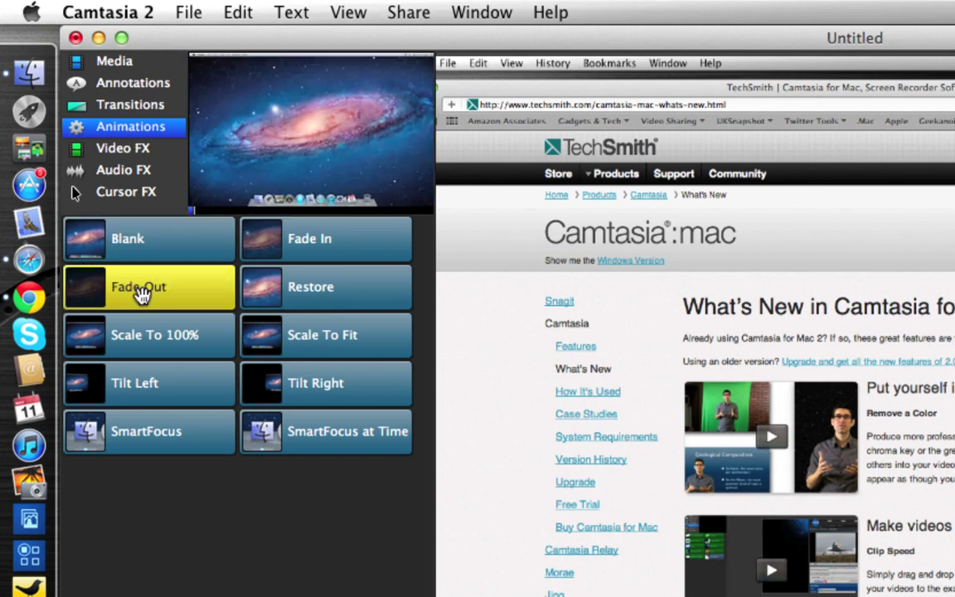
pyautogui.click(139, 344)
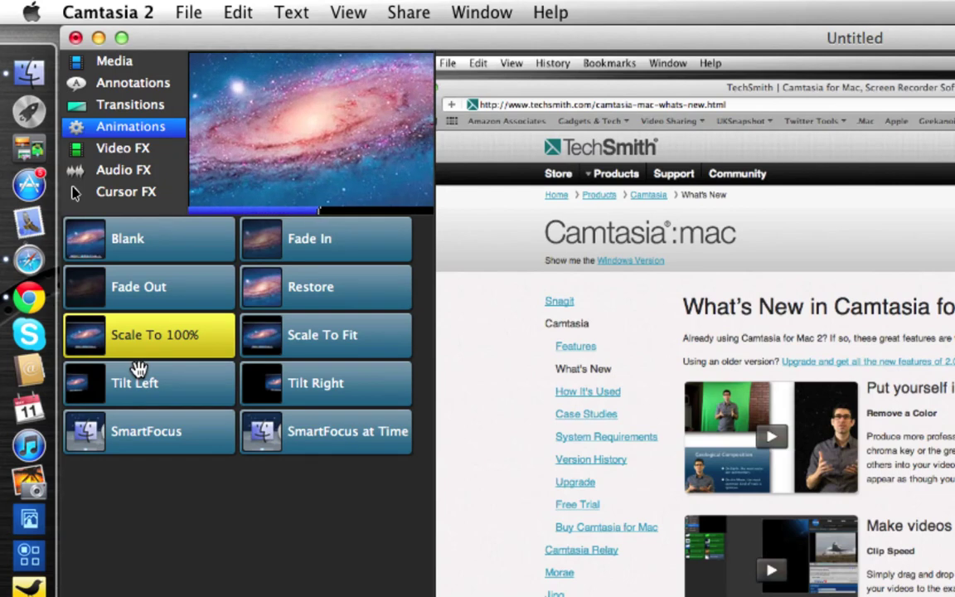
pyautogui.click(158, 401)
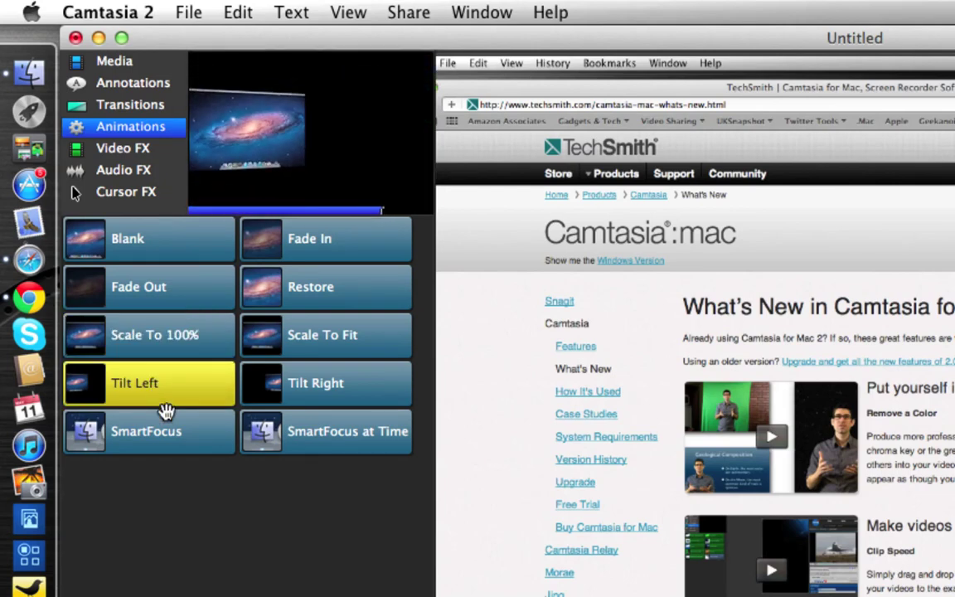
pyautogui.click(144, 432)
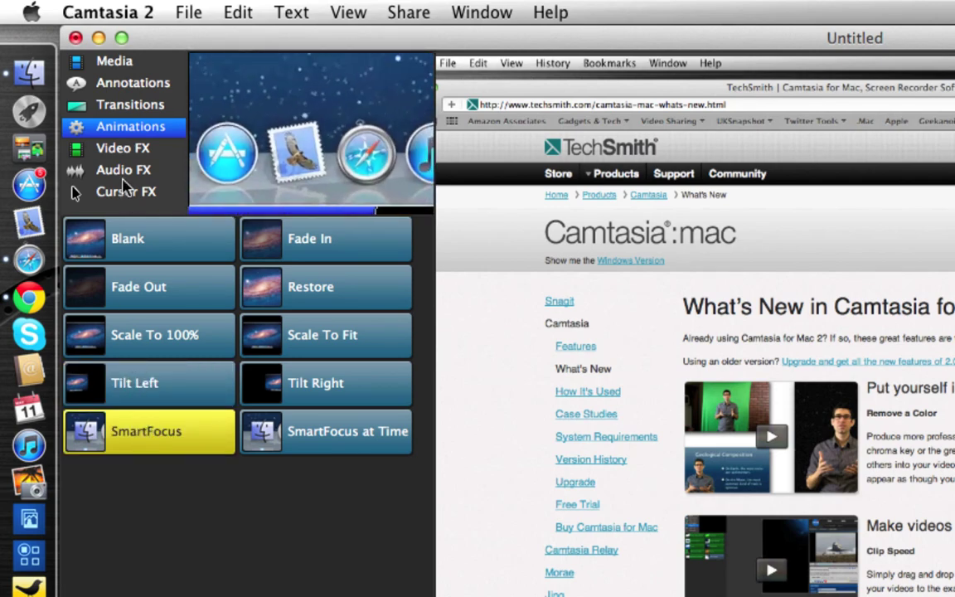
pyautogui.click(124, 151)
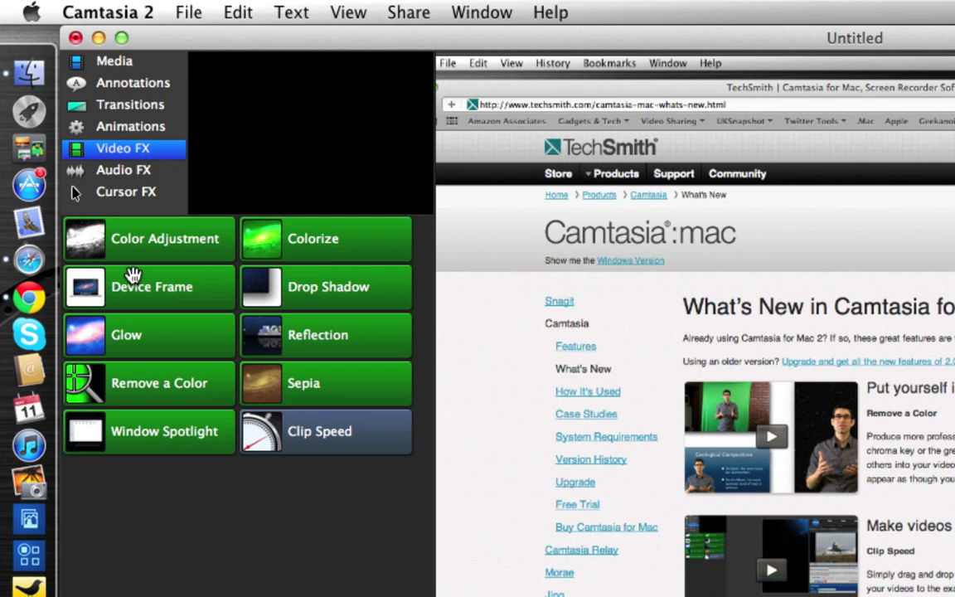
# Preview the Color Adjustment effect, then the laptop and phone Device Frame effect
pyautogui.click(163, 238)
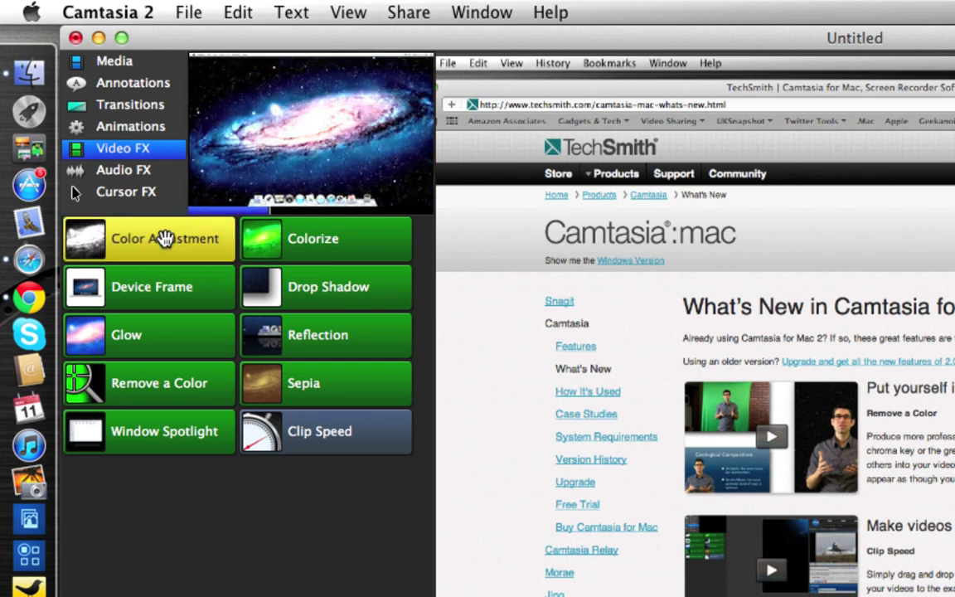
pyautogui.click(166, 291)
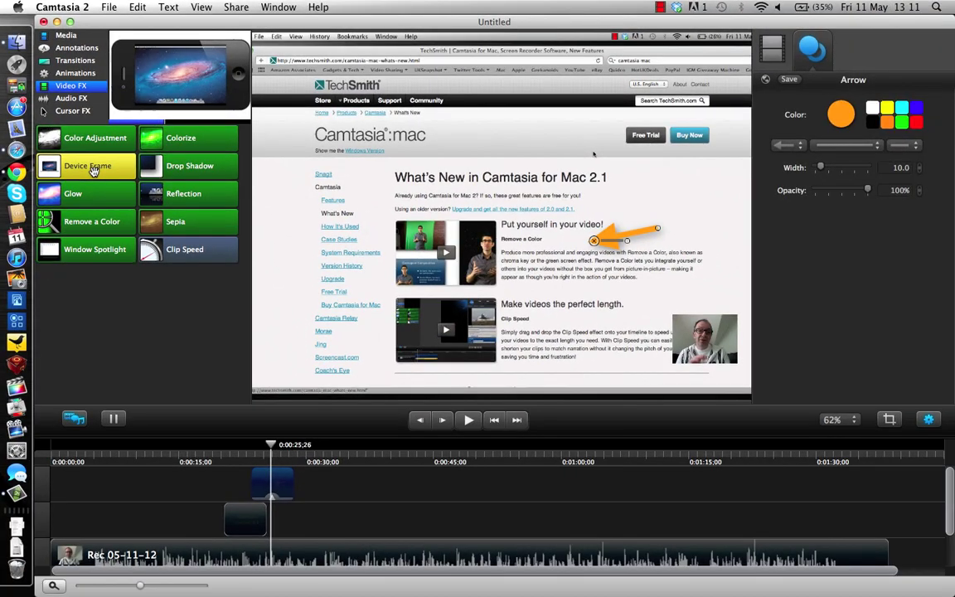
# Apply the Device Frame effect to the Rec 05-11-12 track and jump back to about 17 seconds
pyautogui.scroll(-3, 348, 515)
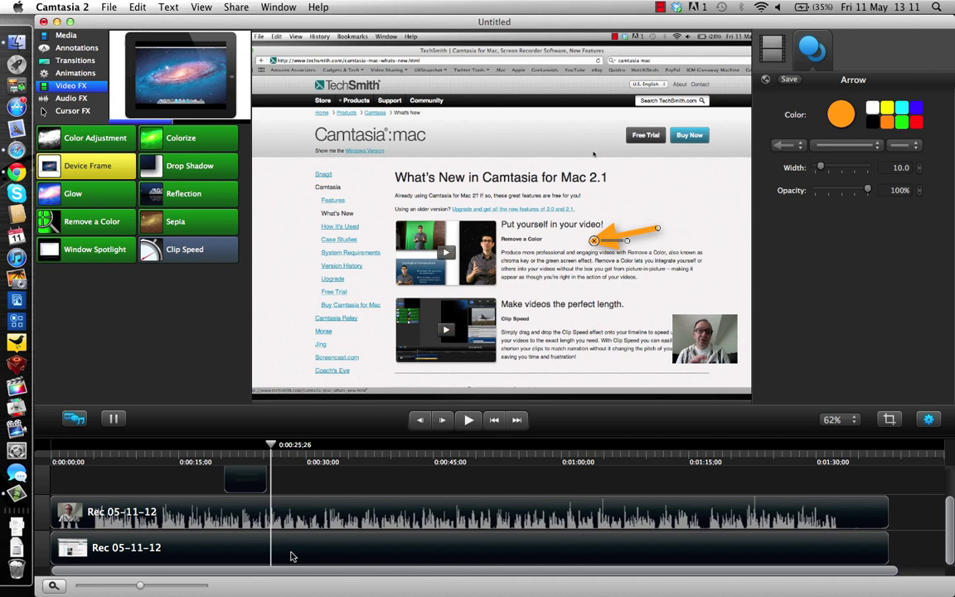
pyautogui.moveTo(58, 158); pyautogui.dragTo(343, 549)
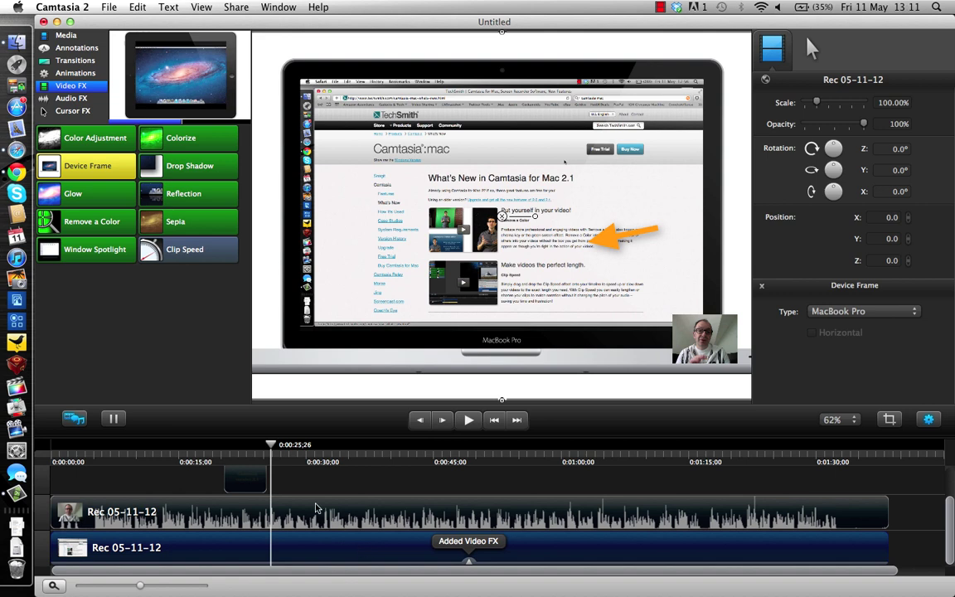
pyautogui.click(203, 461)
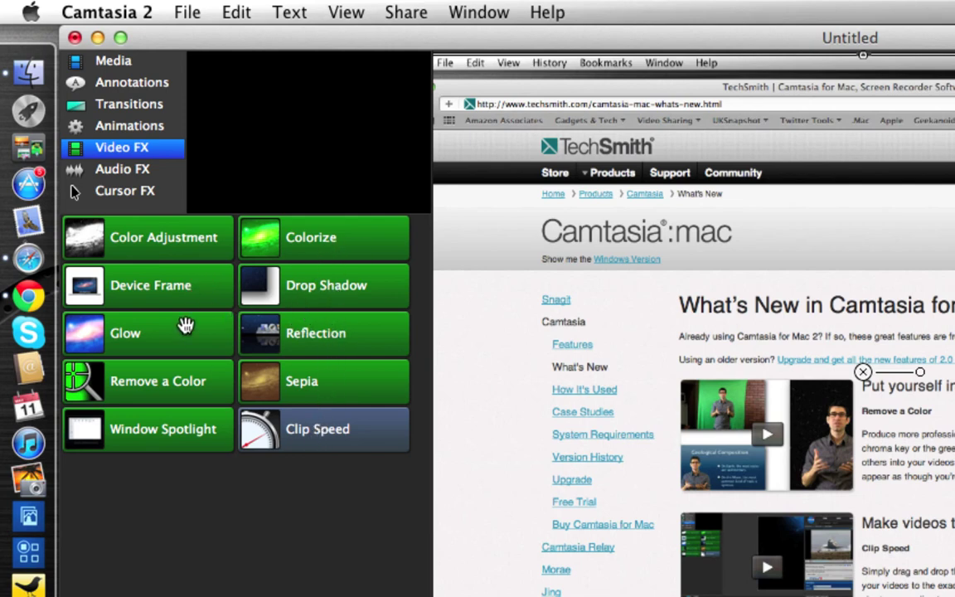
# Look over the Audio FX library, then switch to the Cursor FX effects
pyautogui.click(141, 169)
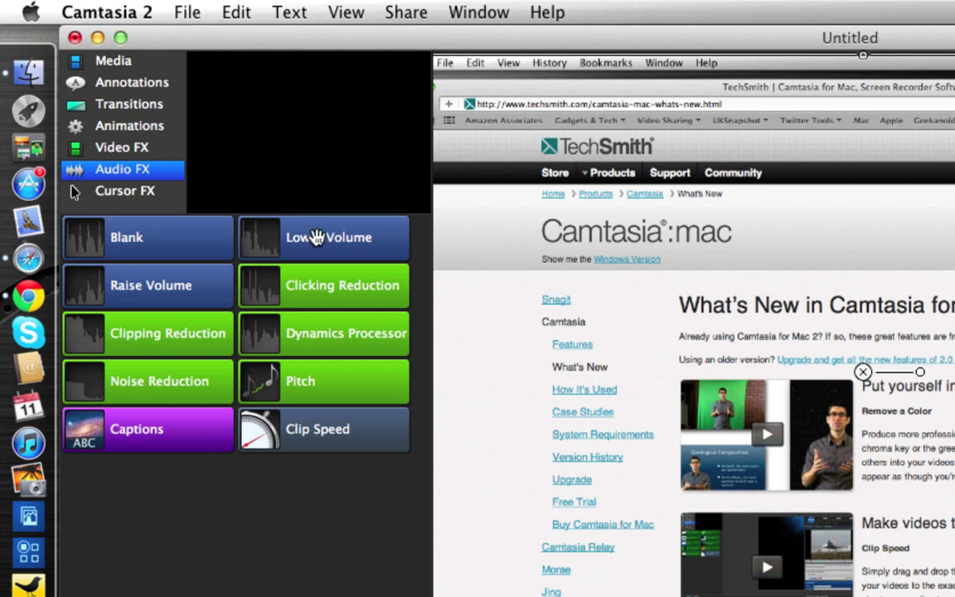
pyautogui.click(113, 194)
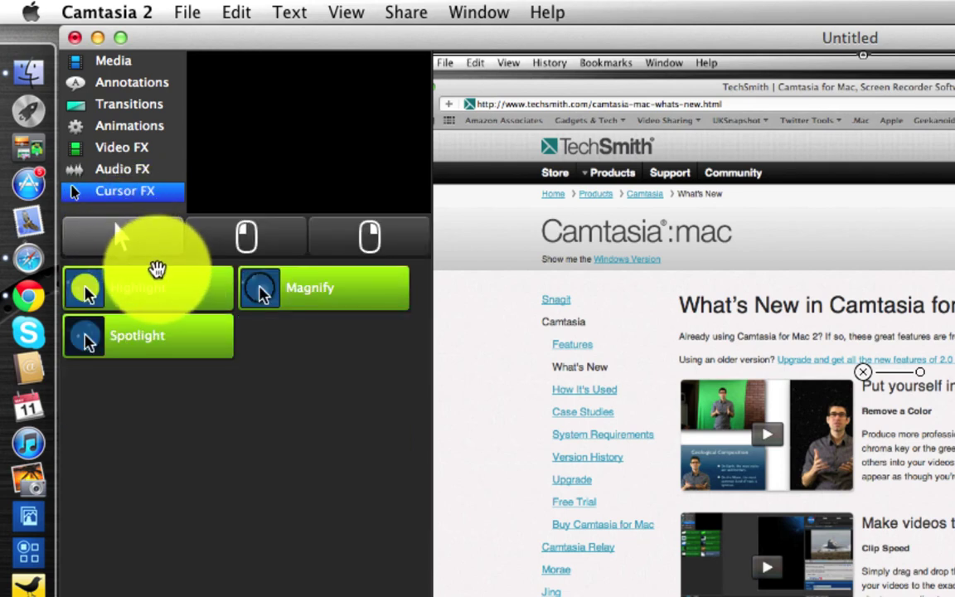
# Apply the Highlight cursor effect to the screen recording and show the Share menu's export options
pyautogui.moveTo(181, 301); pyautogui.dragTo(795, 448)
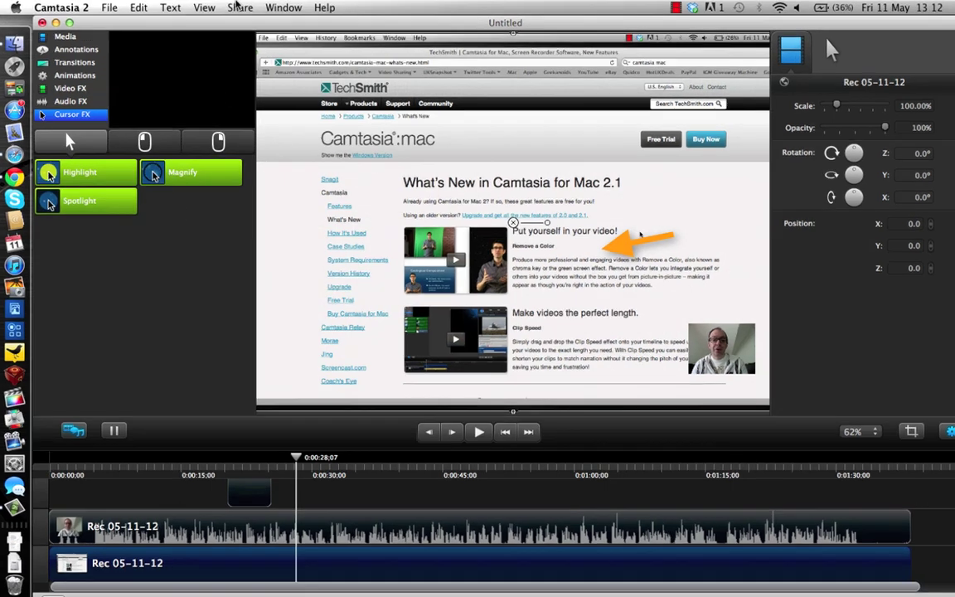
pyautogui.click(236, 6)
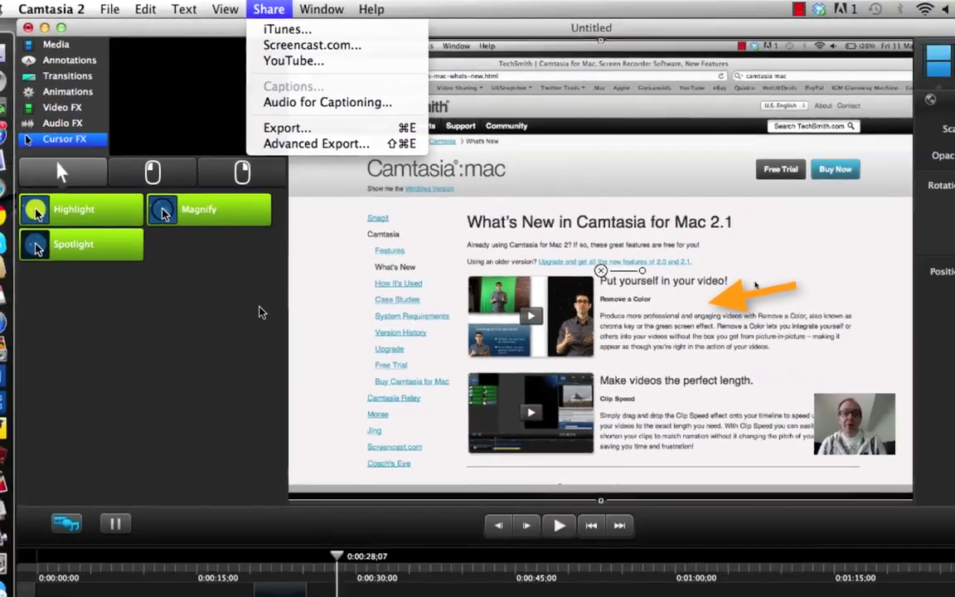
# Dismiss the Share menu to return to the Cursor FX library, preview and timeline
pyautogui.click(294, 373)
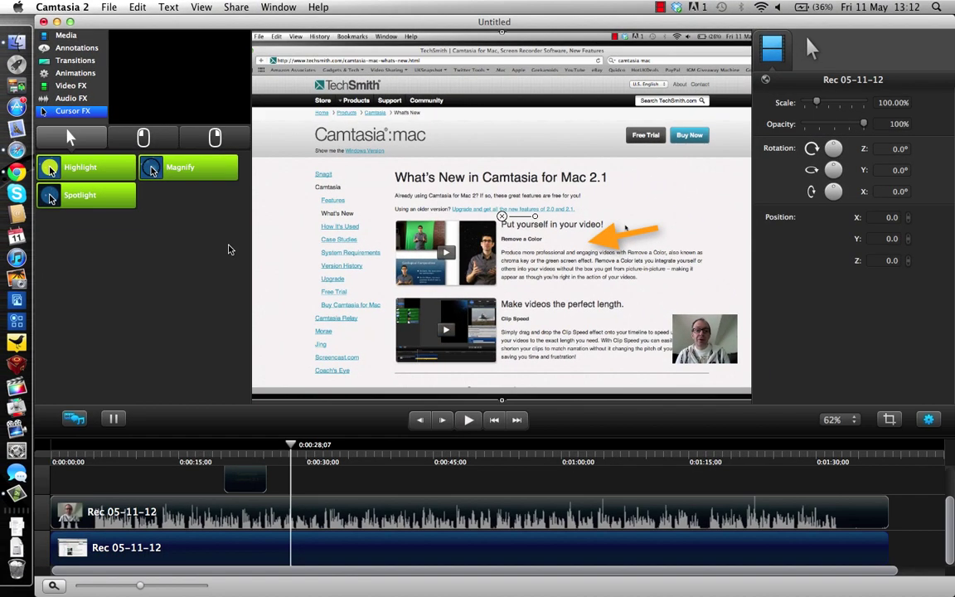